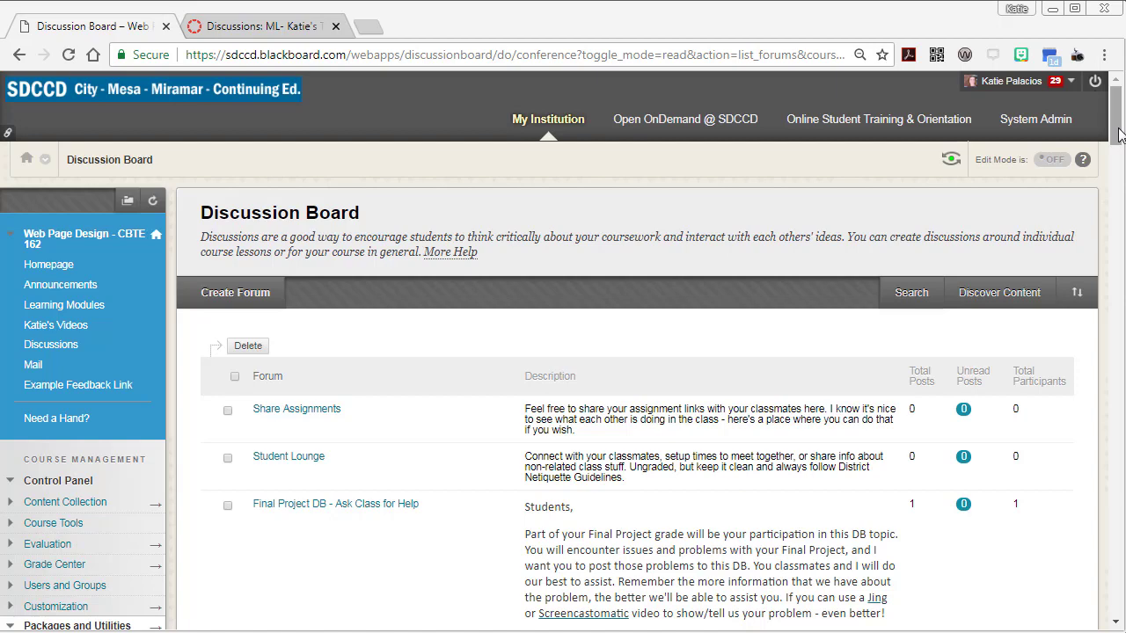
Step: Scroll the Blackboard course menu down from the Discussion Board toward Packages and Utilities
mouse_move(1118, 134)
left_mouse_down()
mouse_move(1119, 193)
mouse_move(1120, 154)
left_mouse_up()
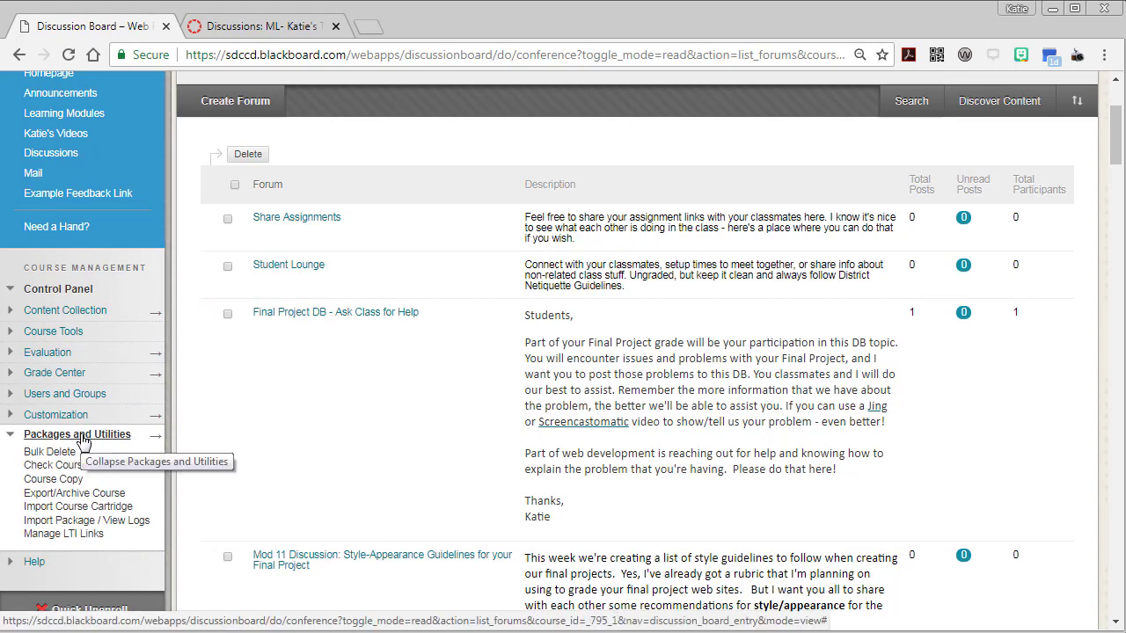
Step: Start a new export package that copies files outside the course default directory
left_click(82, 496)
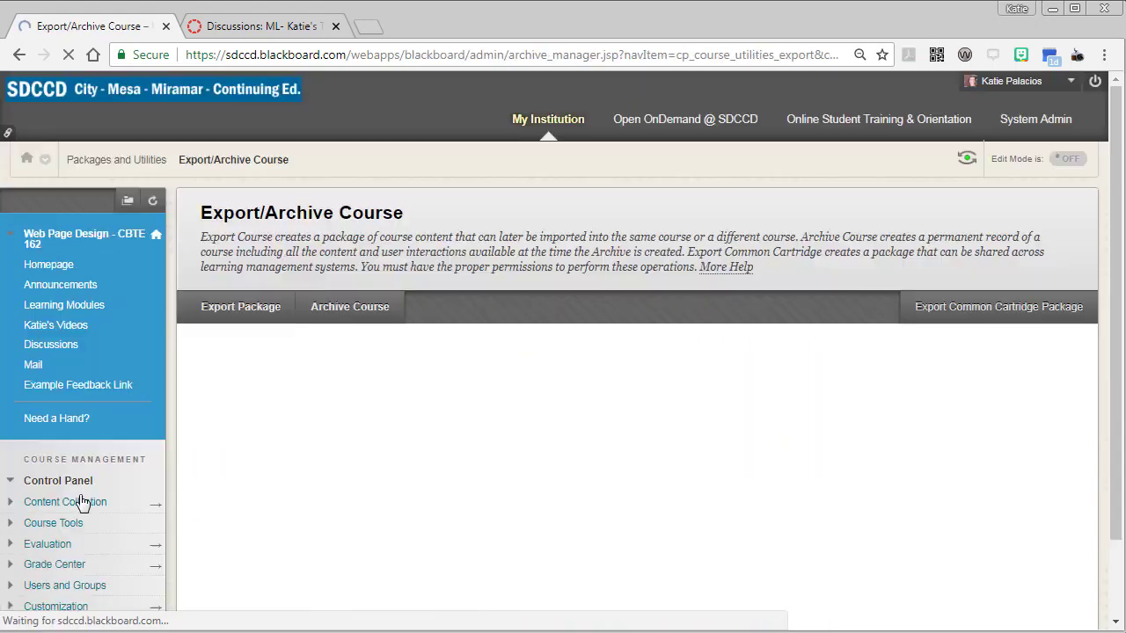
left_click(244, 310)
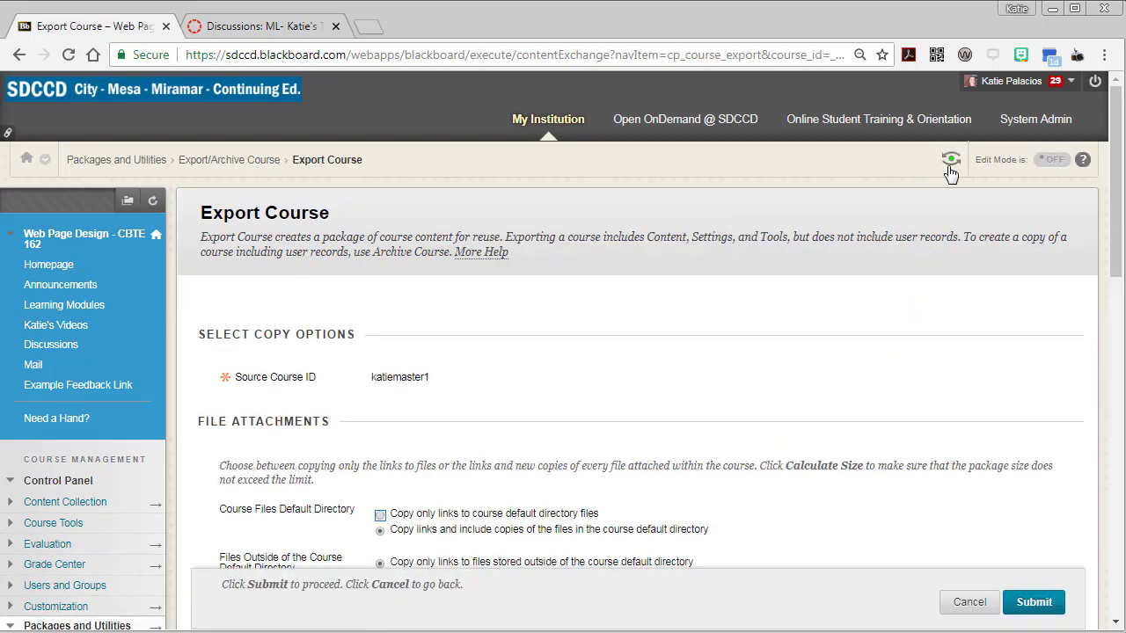
left_click_drag(1115, 171, 1114, 271)
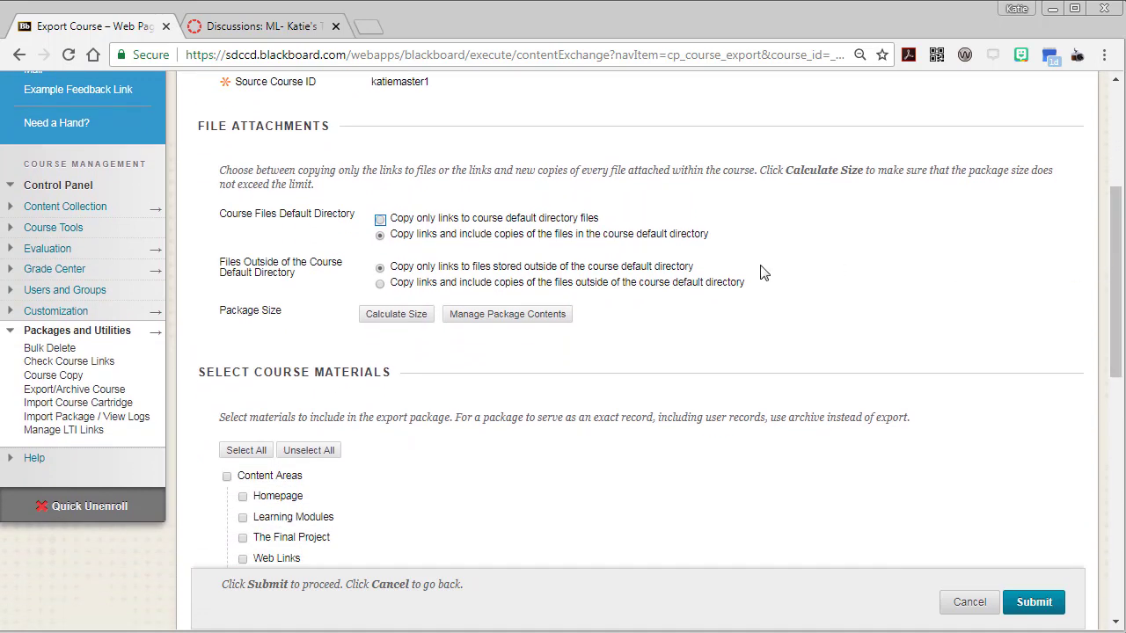
left_click(380, 284)
Step: Export only the Discussion Board forums, with no starter posts, and submit the package
scroll(410, 413, "down", 4)
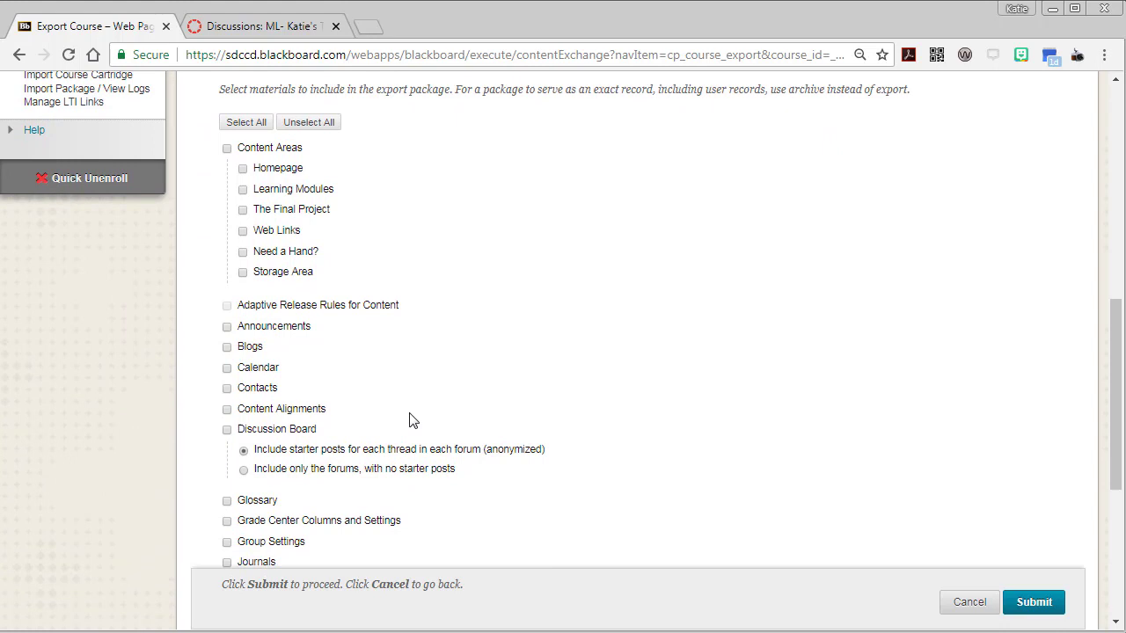
scroll(410, 420, "down", 1)
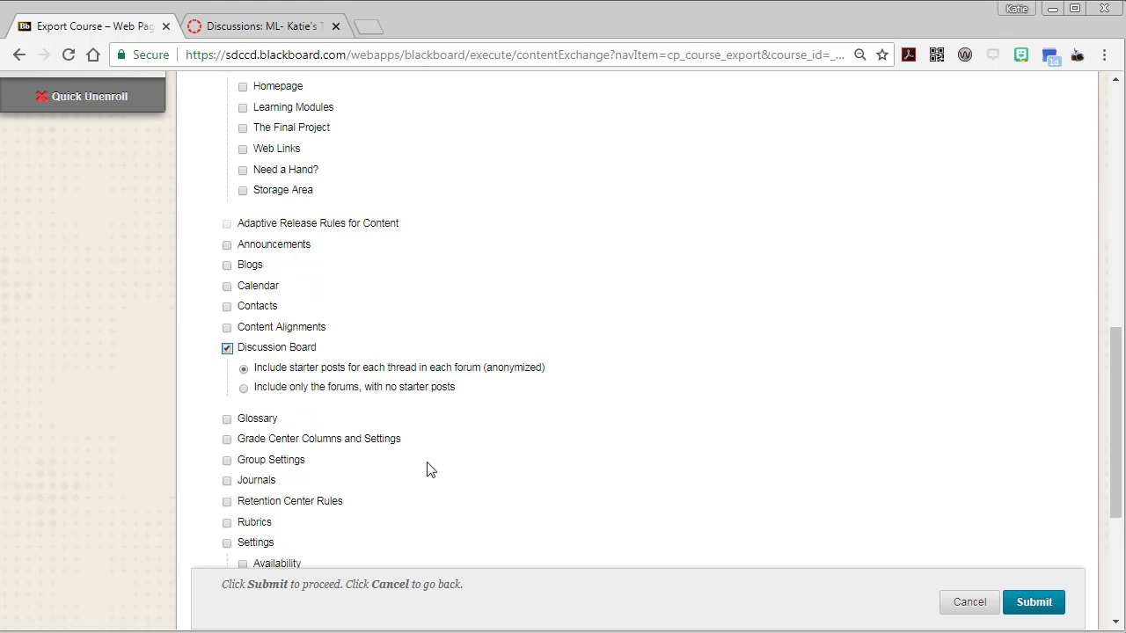
left_click(244, 391)
left_click_drag(1115, 378, 1112, 484)
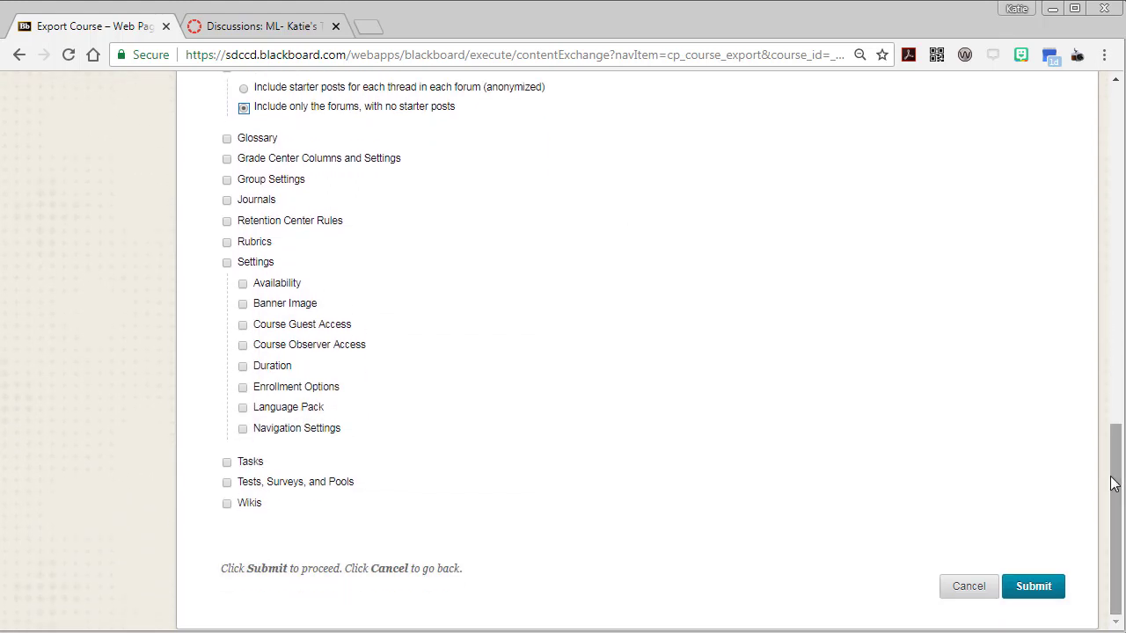
left_click(1042, 593)
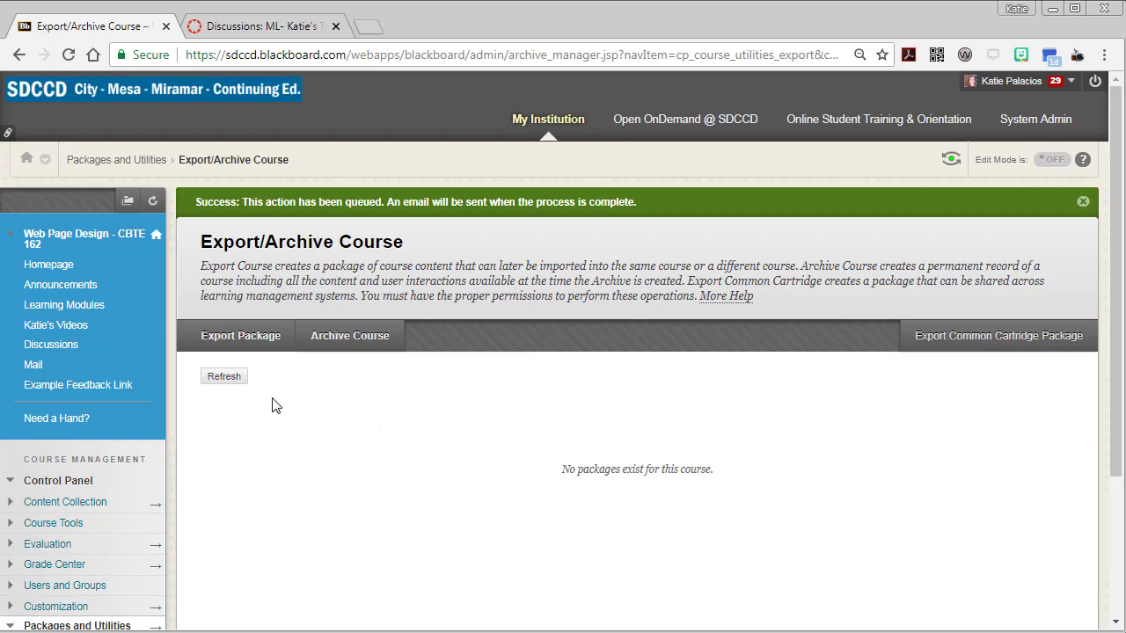
Step: Refresh until the export zip is listed, download it, and return to the Canvas course
left_click(226, 384)
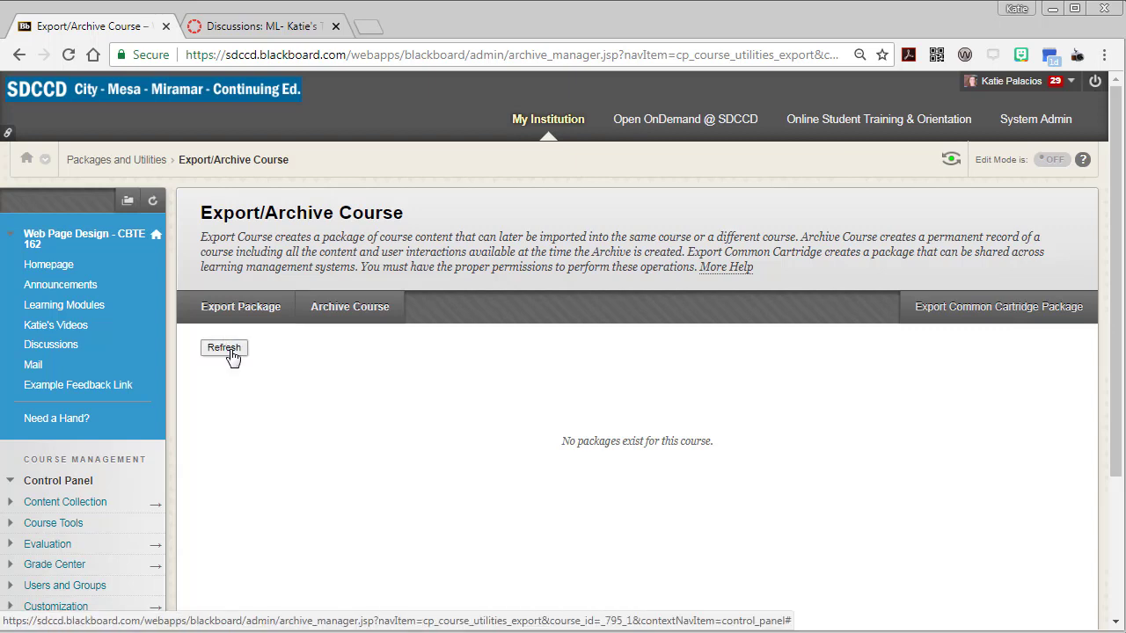
left_click(228, 355)
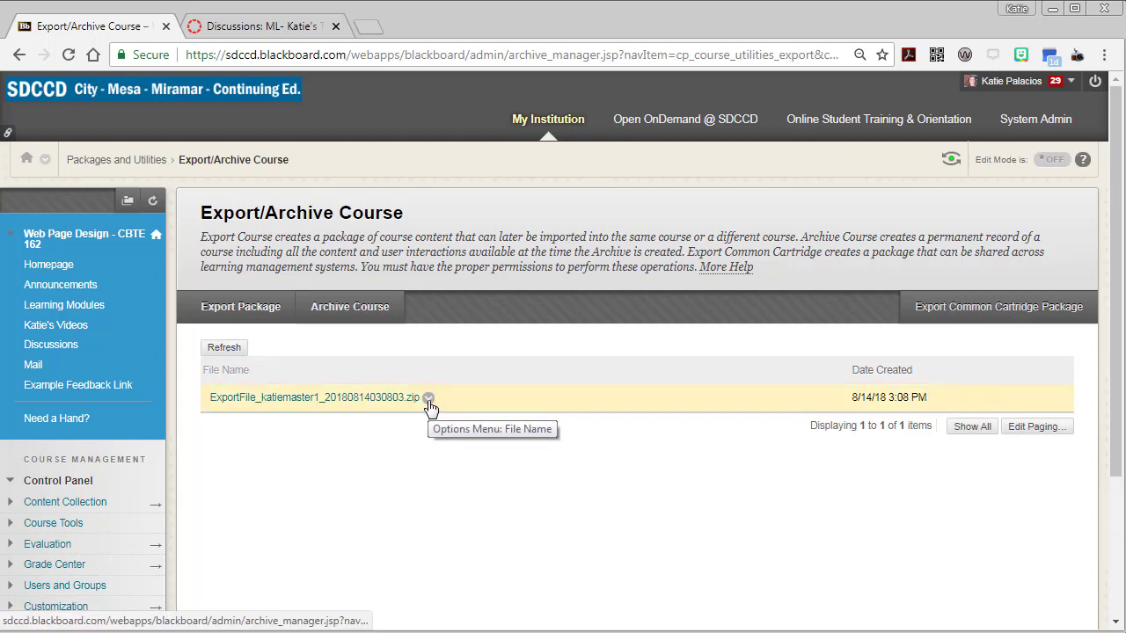
left_click(428, 398)
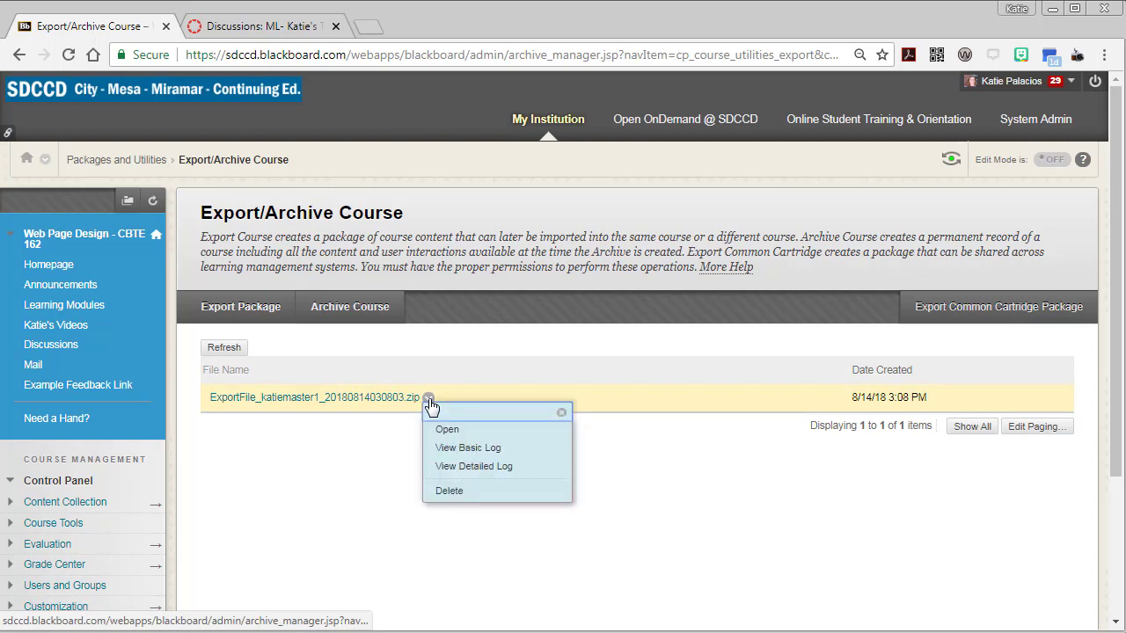
left_click(447, 431)
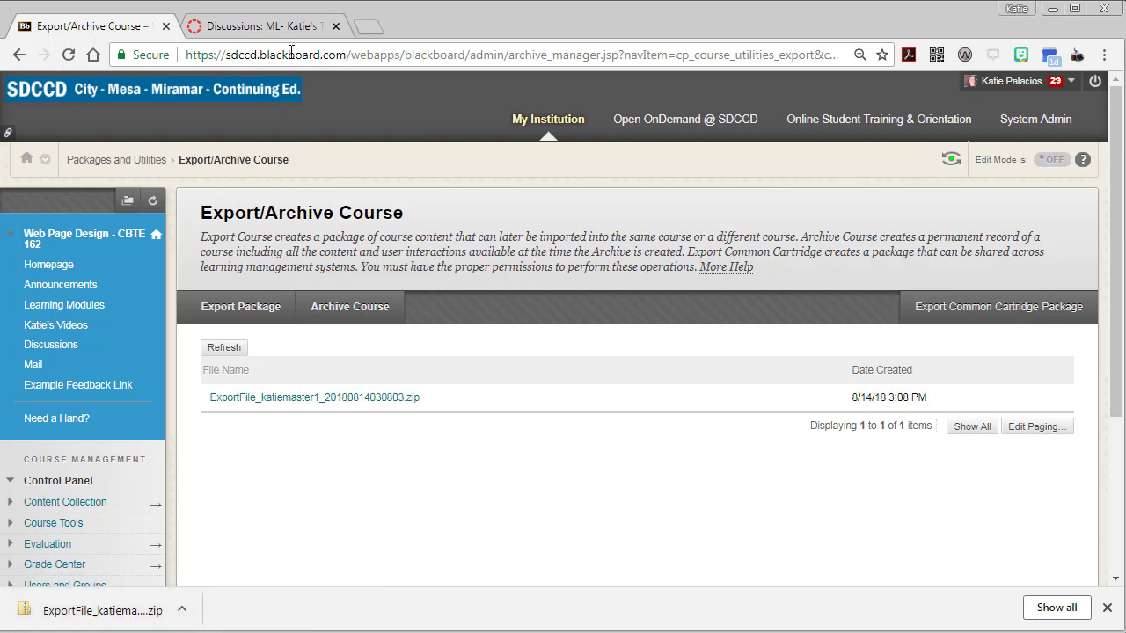
left_click(268, 31)
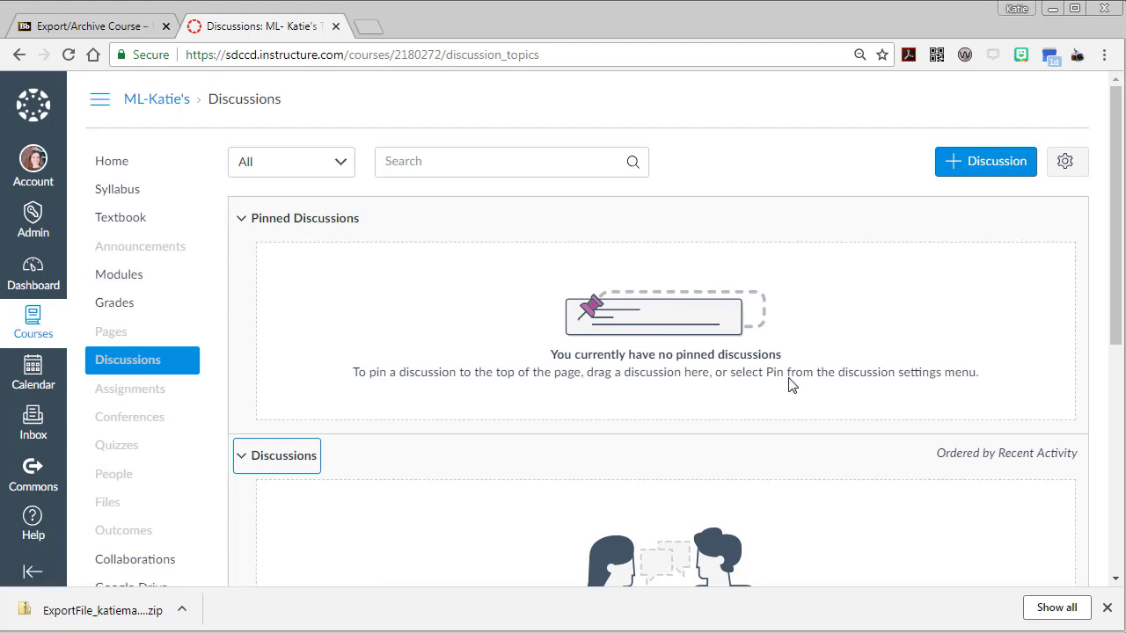
Step: Go from the empty Canvas Discussions page to Settings' Import Course Content page
left_click_drag(1113, 236, 1083, 206)
scroll(226, 442, "down", 2)
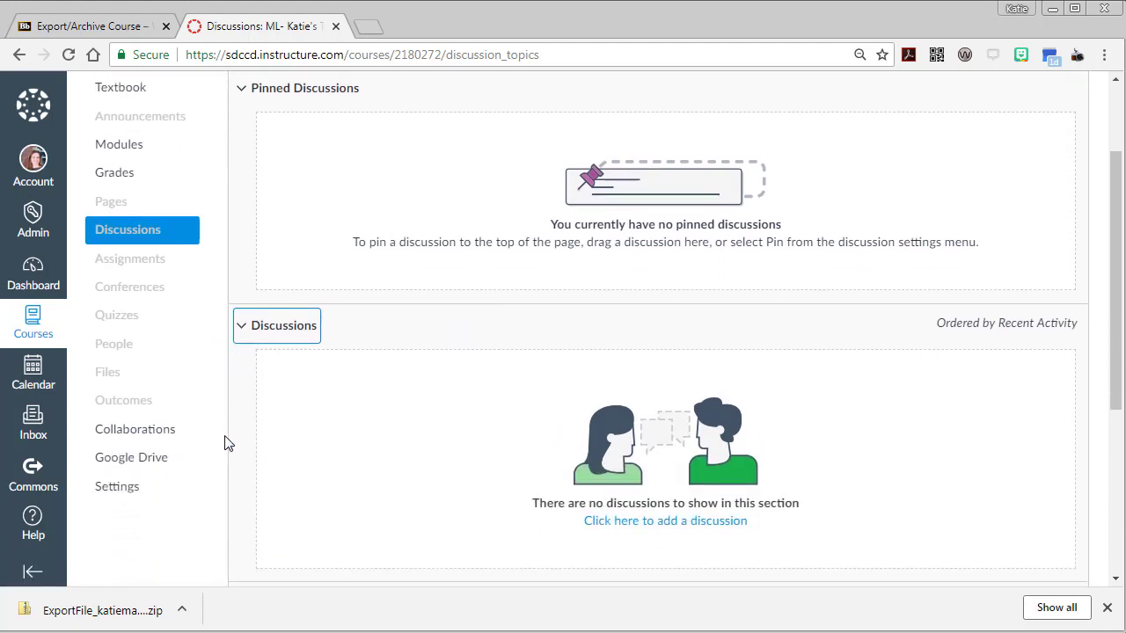
left_click(111, 479)
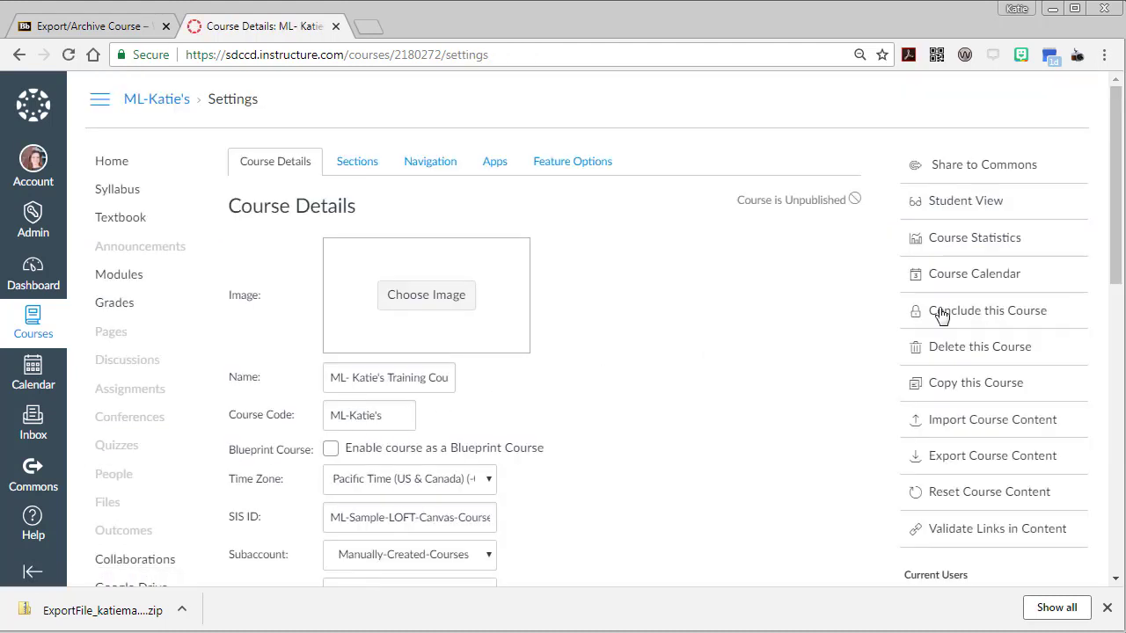
scroll(1116, 264, "down", 1)
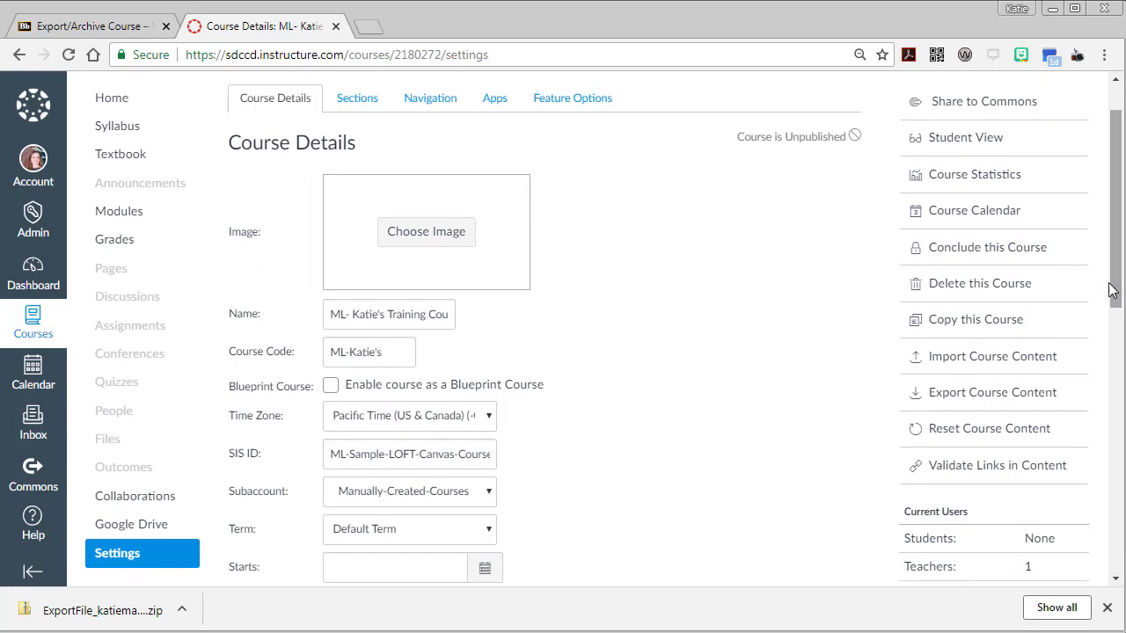
left_click(977, 359)
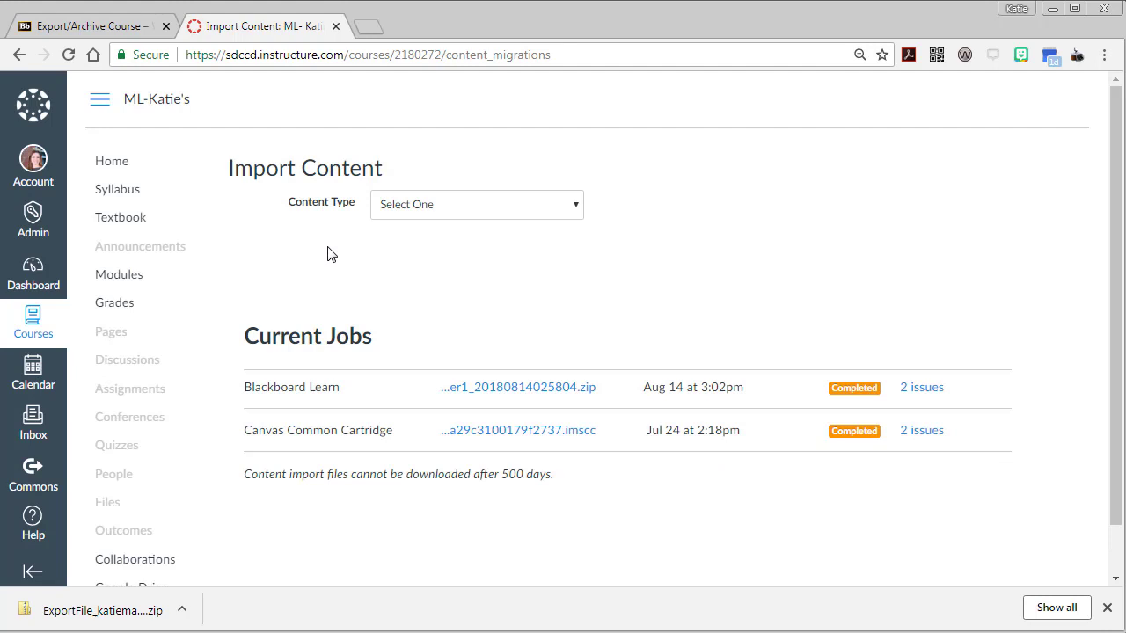
Step: Choose 'Blackboard 6/7/8/9 export .zip file' from the Content Type list
left_click(413, 207)
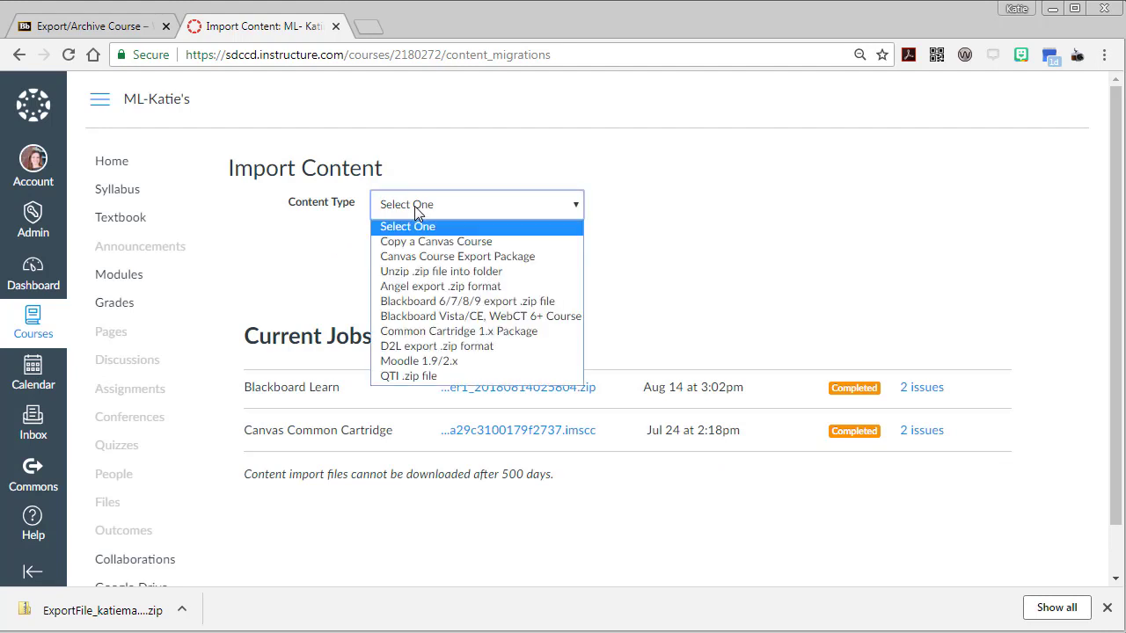
left_click(419, 301)
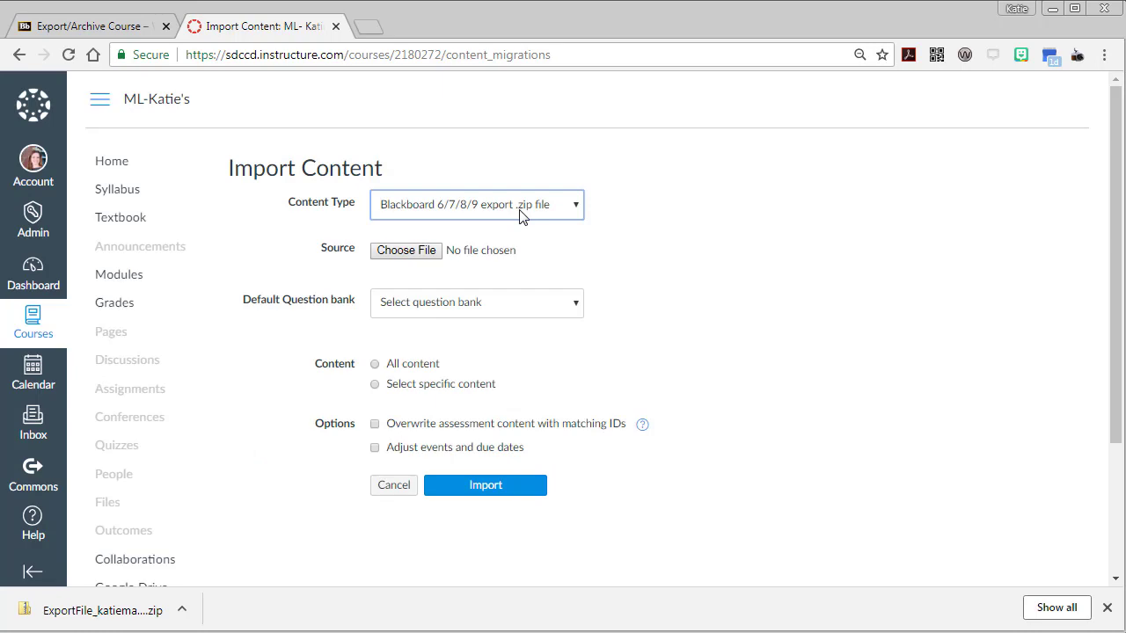
Step: Choose the ExportFile zip dated 8/14/2018 3:08 PM from Downloads as the source
left_click(429, 253)
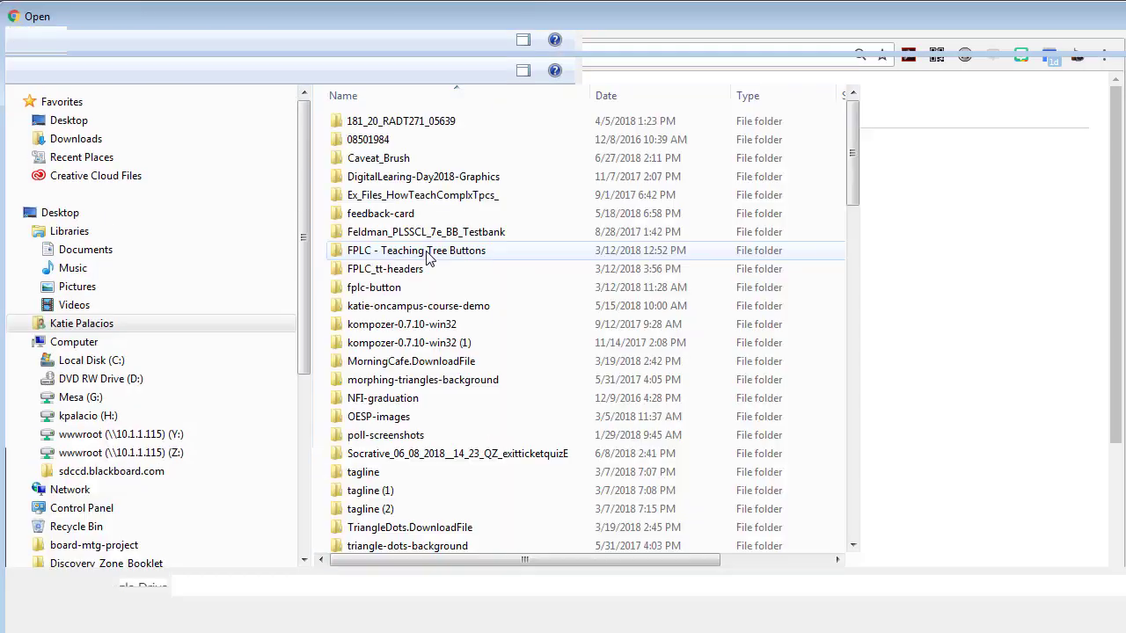
left_click(114, 146)
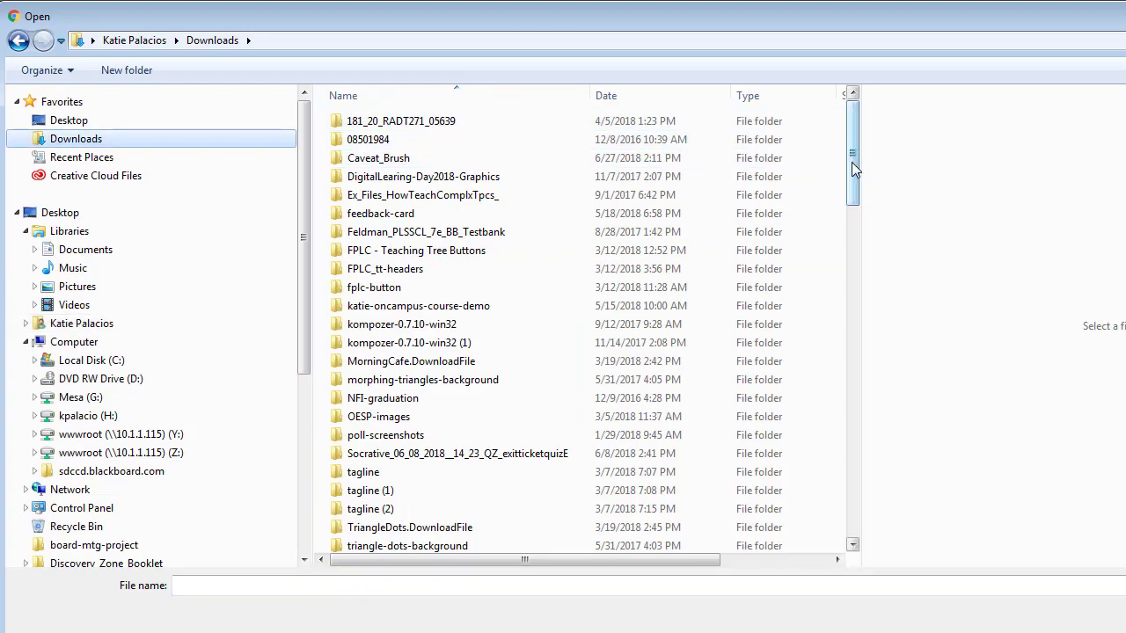
left_click_drag(851, 162, 851, 341)
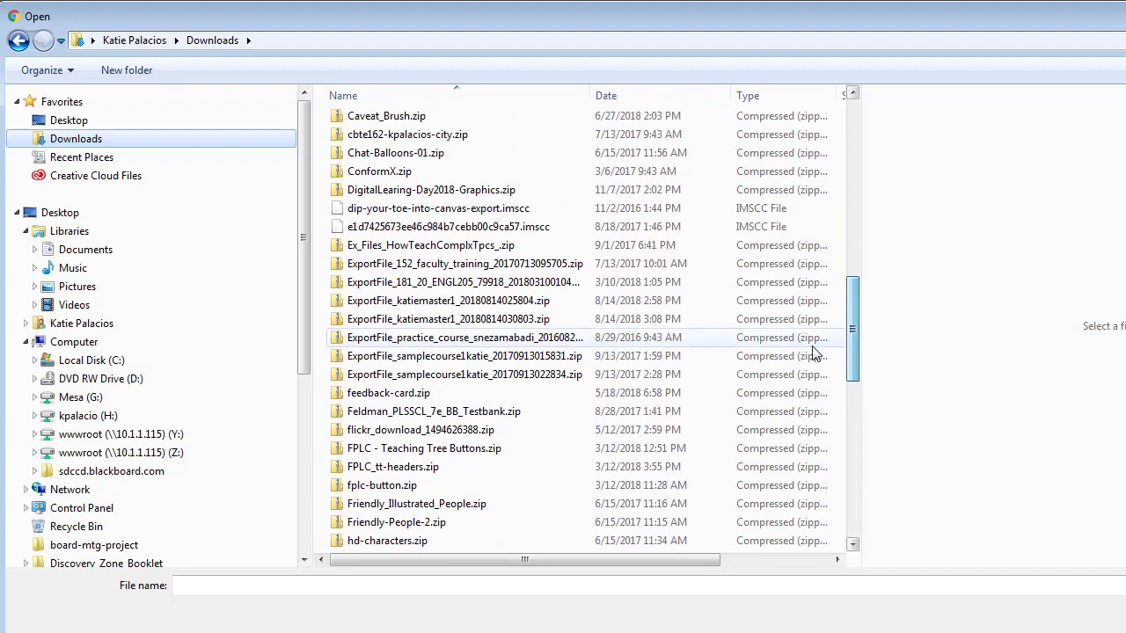
left_click(495, 325)
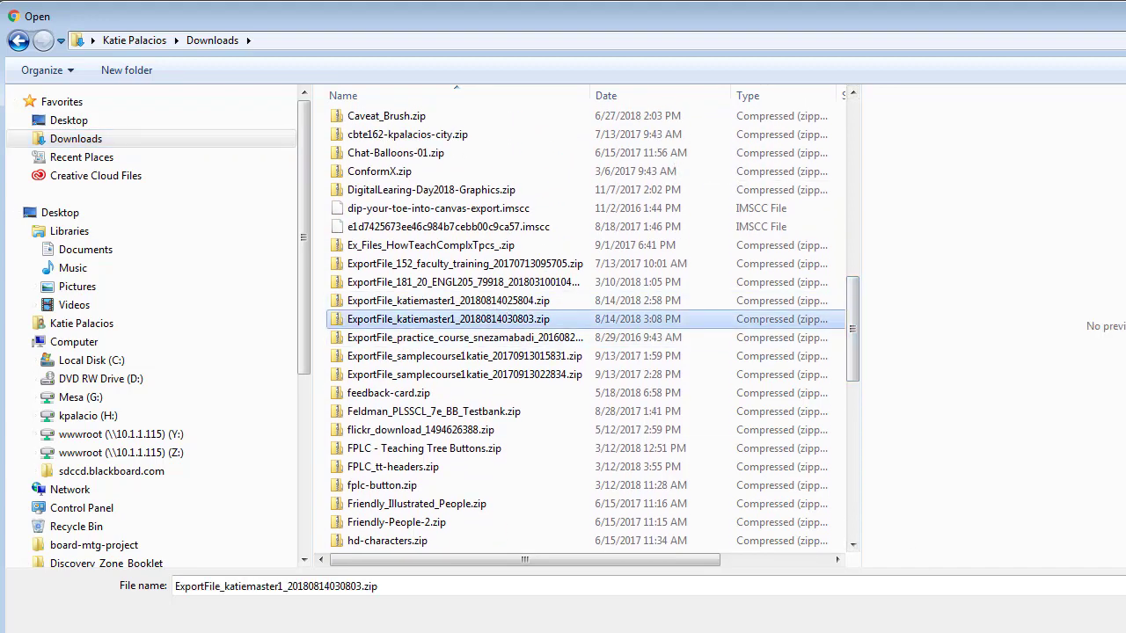
key("Return")
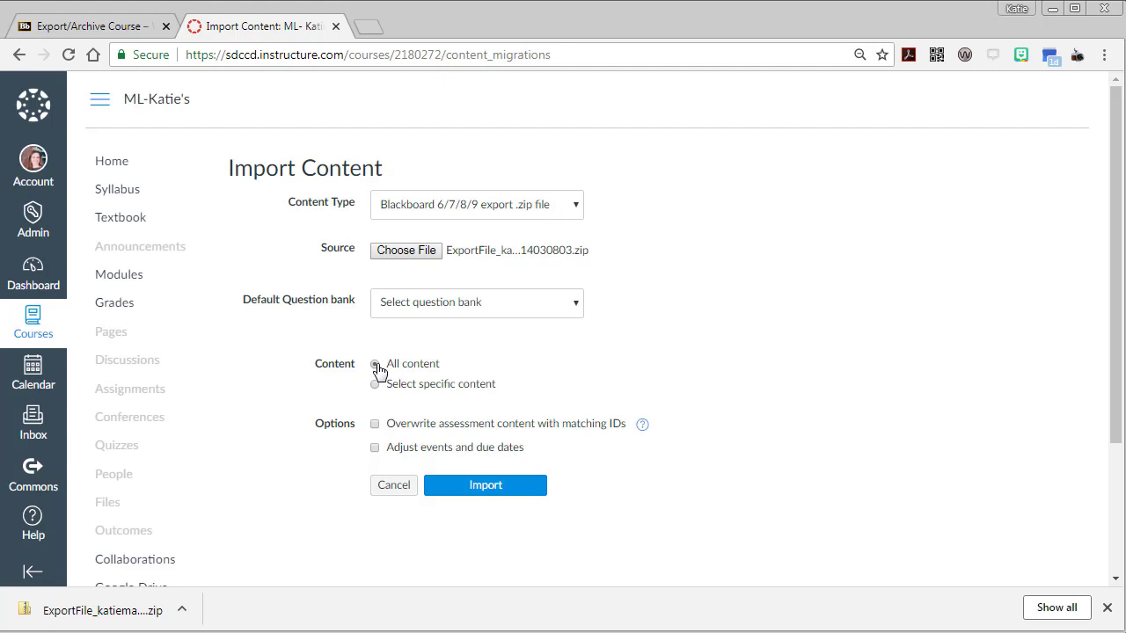
Step: Import all content from the zip; the job completes with 2 issues
left_click(376, 364)
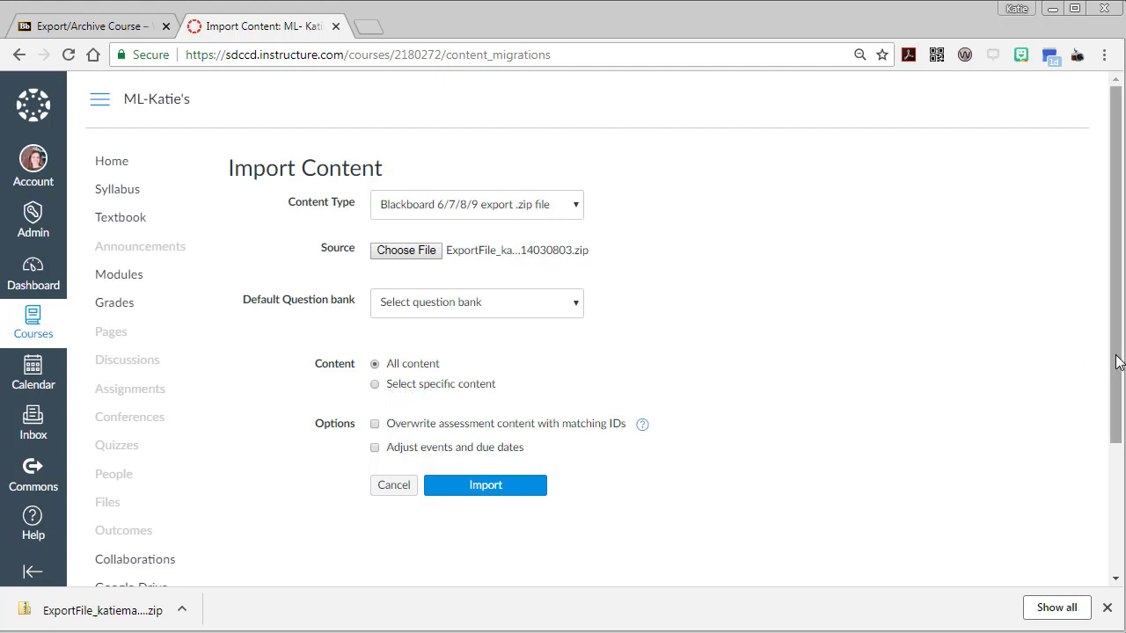
left_click_drag(1117, 362, 1116, 429)
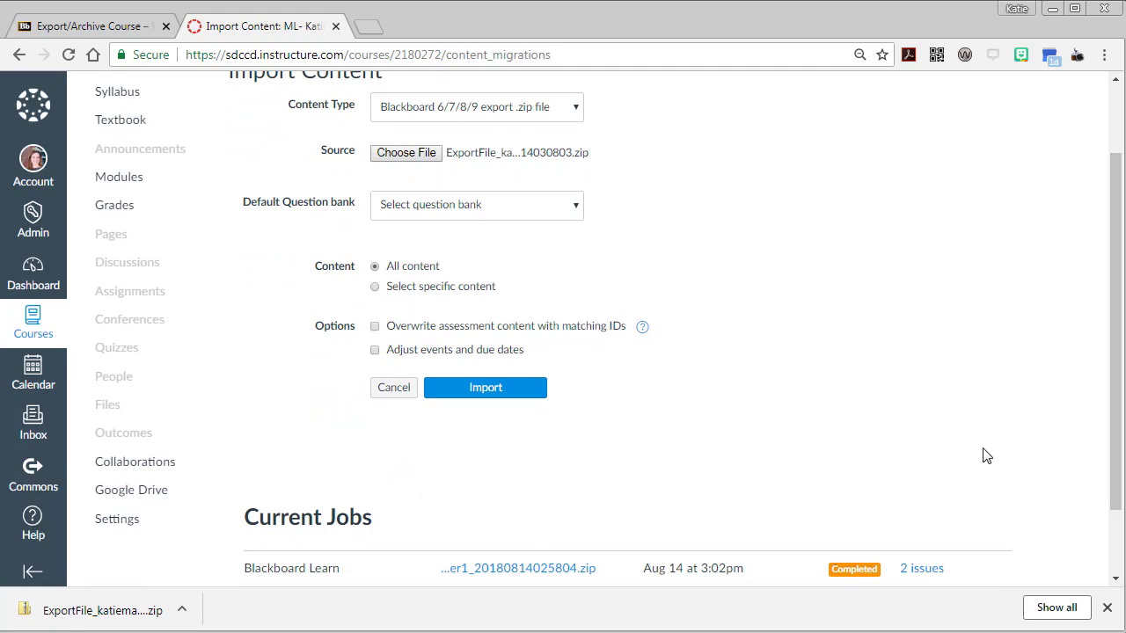
left_click(464, 389)
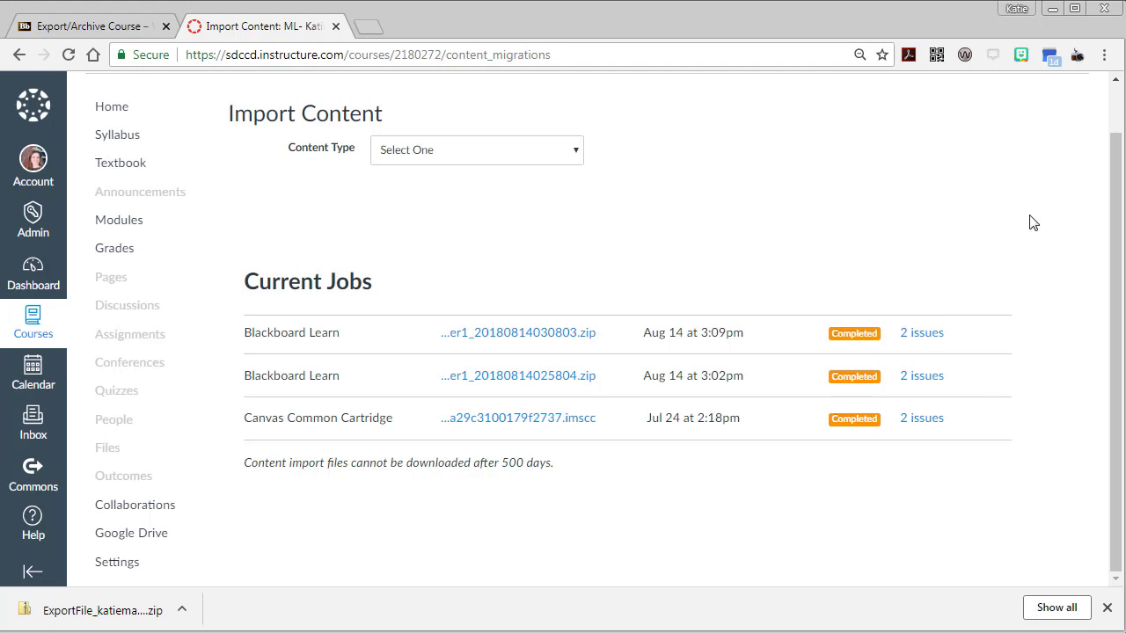
scroll(894, 224, "up", 1)
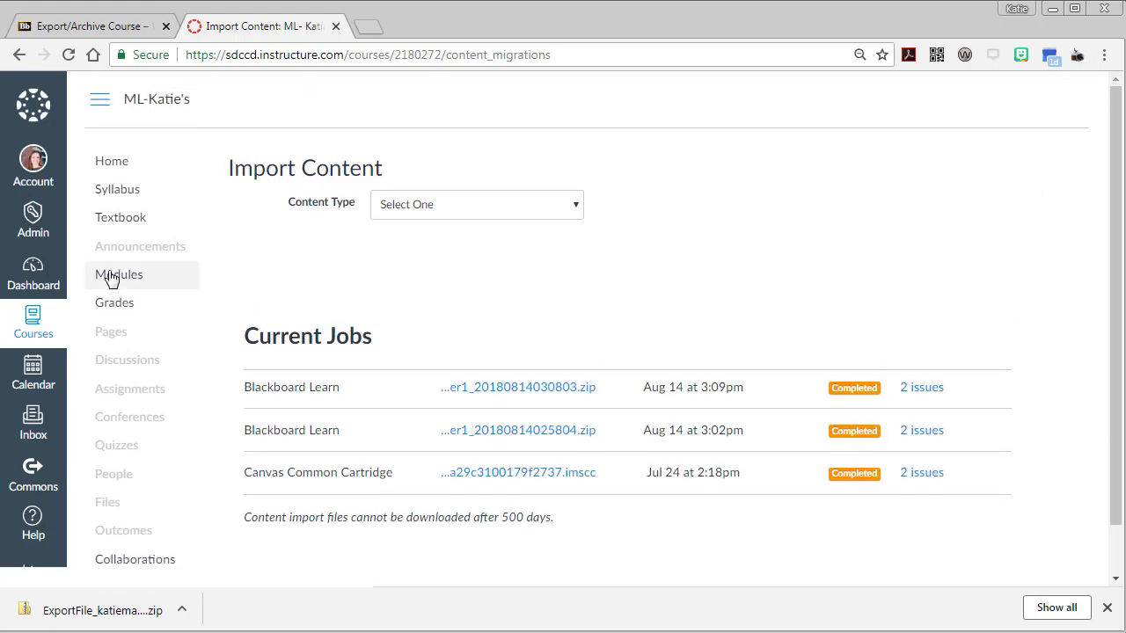
Step: Review the imported forums on Discussions, from Mod 00 Discussion to Share Assignments
left_click(132, 366)
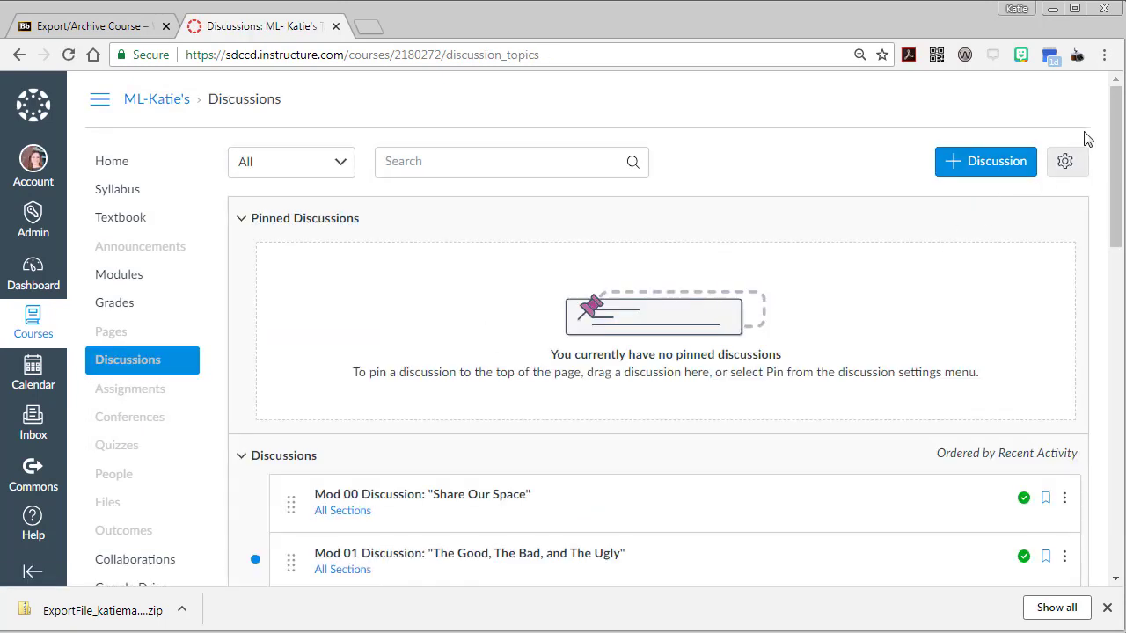
left_click_drag(1116, 119, 1099, 236)
scroll(1100, 236, "down", 5)
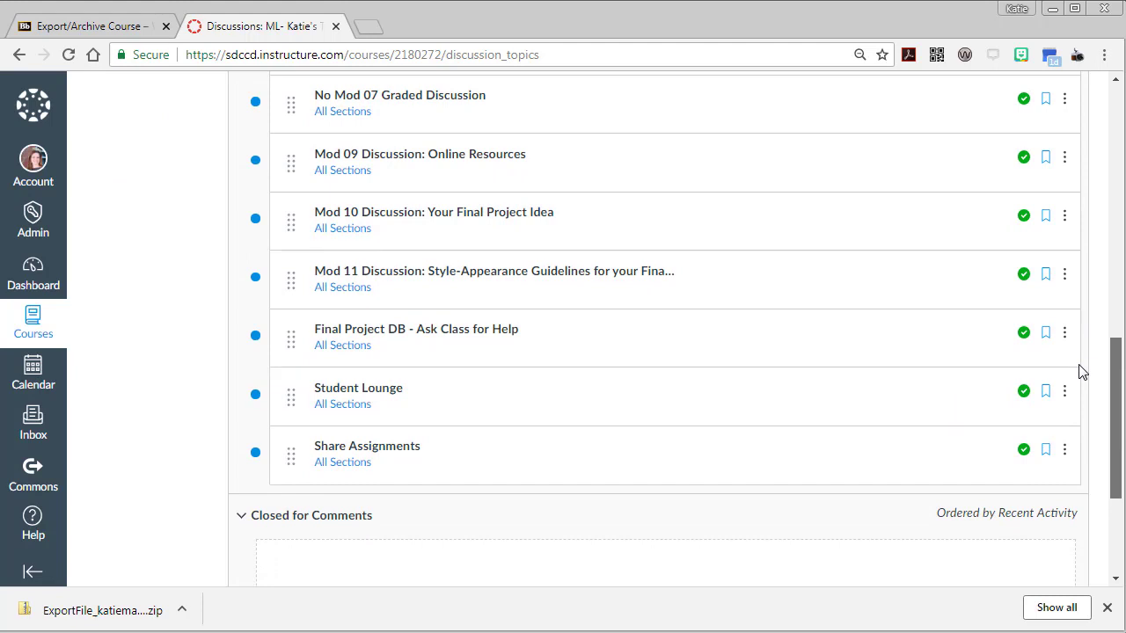
scroll(1082, 372, "up", 7)
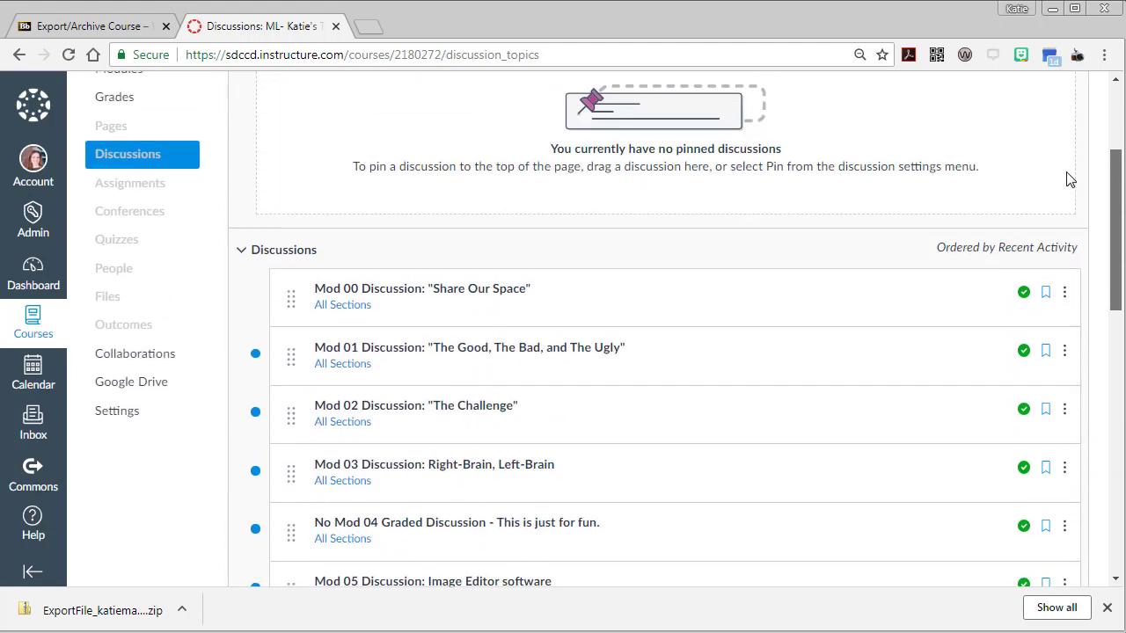
scroll(1070, 179, "up", 3)
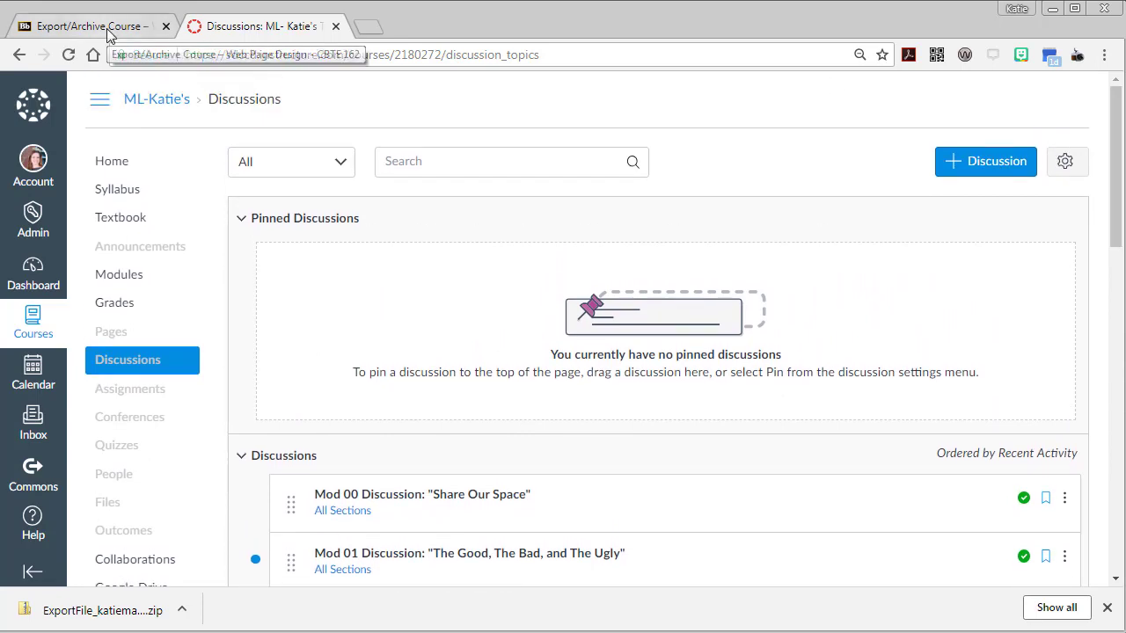
left_click(106, 27)
left_click(234, 28)
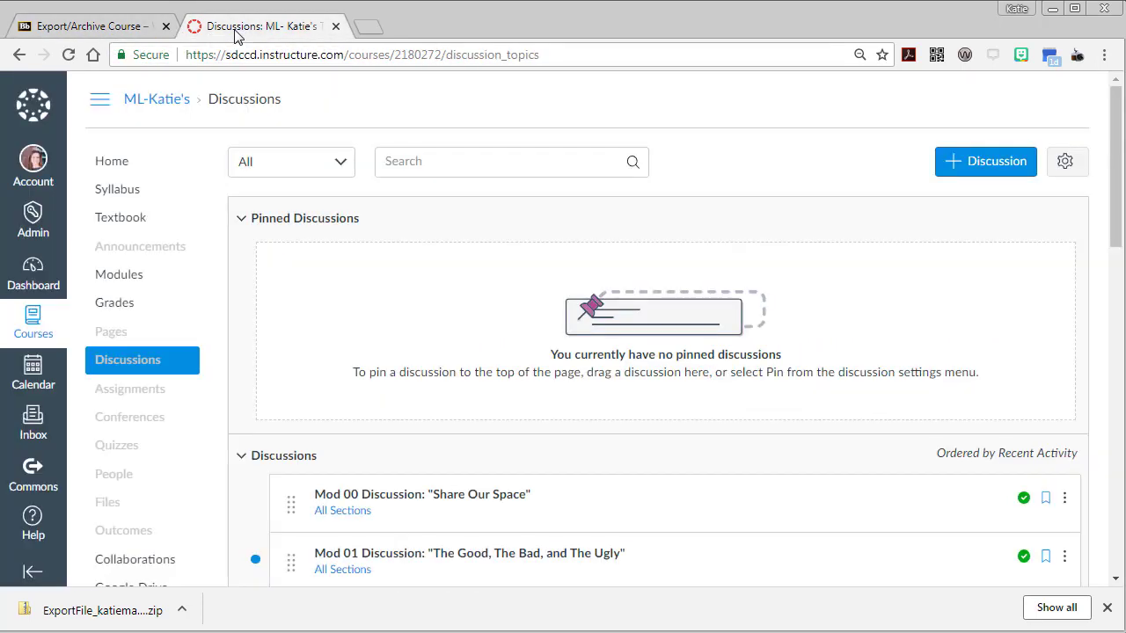